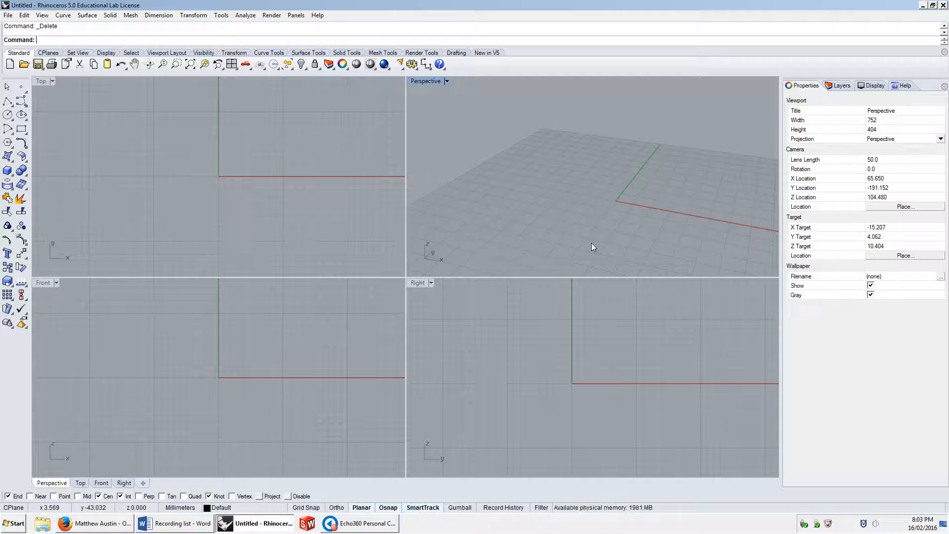
Draw a freehand rectangular box in the Perspective viewport, with its base on the grid covering the origin
type("Box")
key("Return")
left_click(567, 228)
left_click(714, 190)
left_click(711, 144)
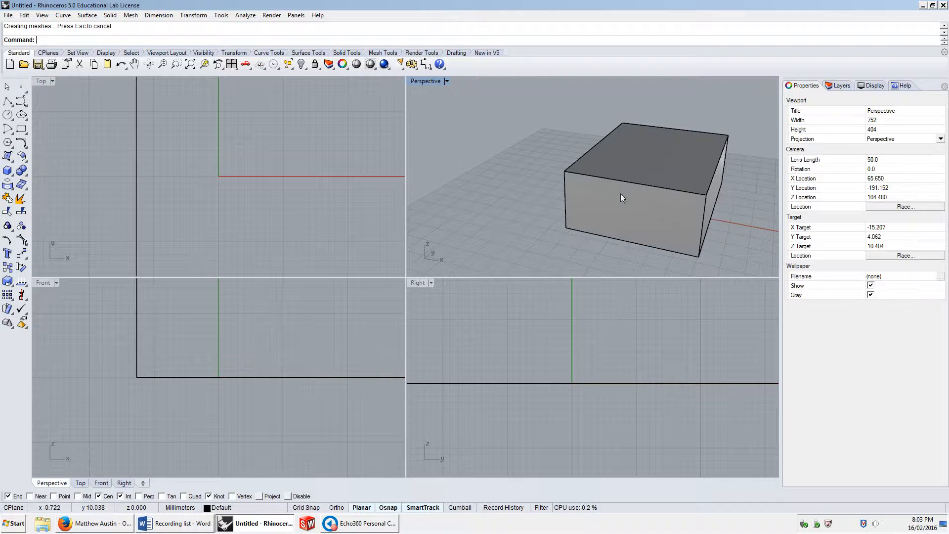
Maximize the Perspective viewport and frame the whole box and grid
mouse_move(618, 189)
right_mouse_down()
mouse_move(619, 200)
mouse_move(601, 183)
right_mouse_up()
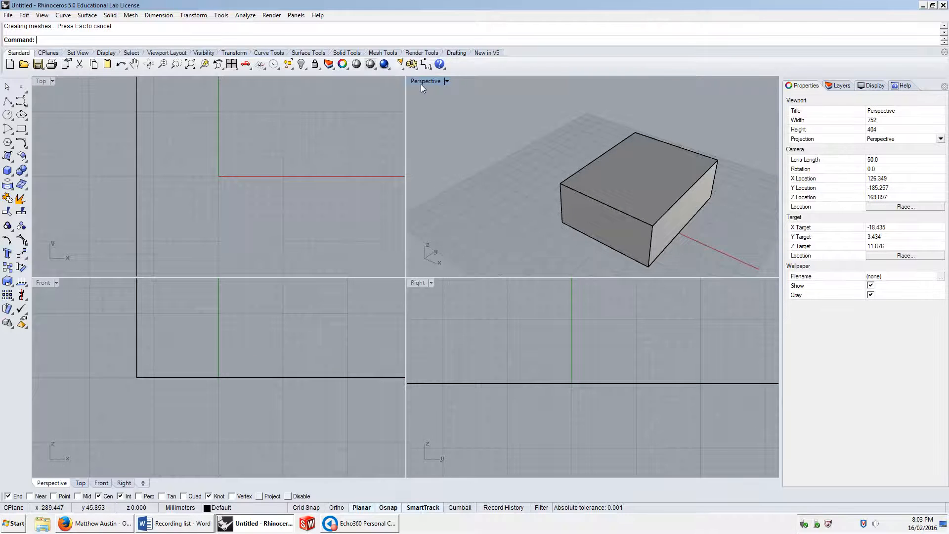
double_click(425, 81)
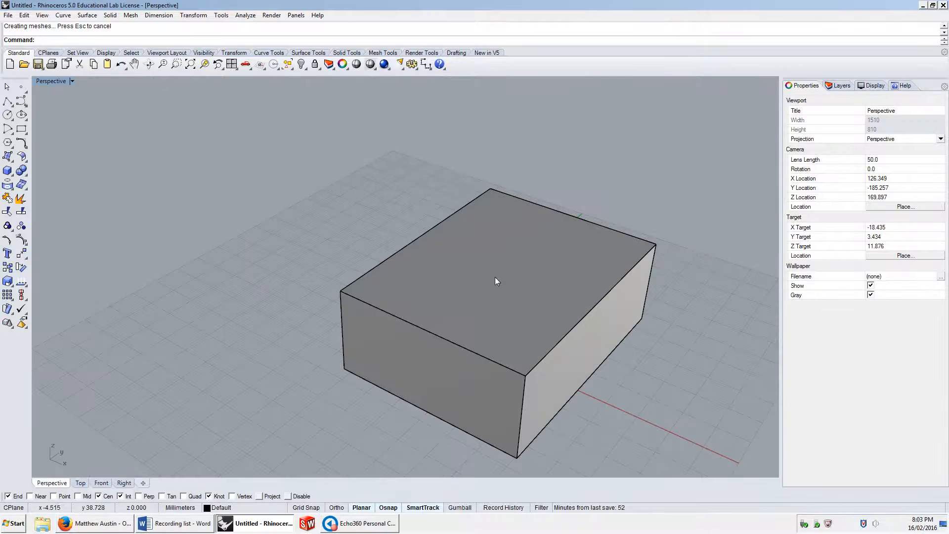
scroll(495, 277, "down", 5)
scroll(514, 316, "up", 3)
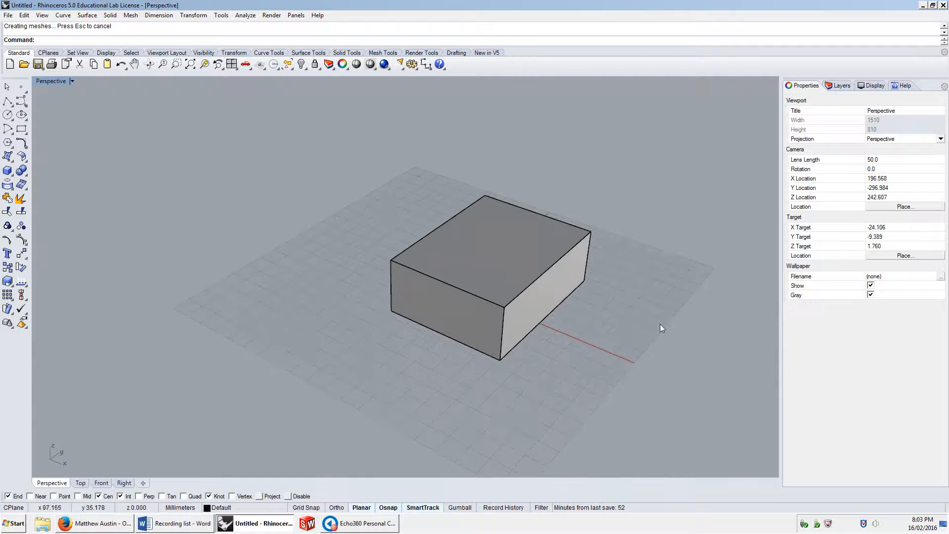
Select the box and move it freehand off the grid's negative X side, and back over the grid
left_click(415, 271)
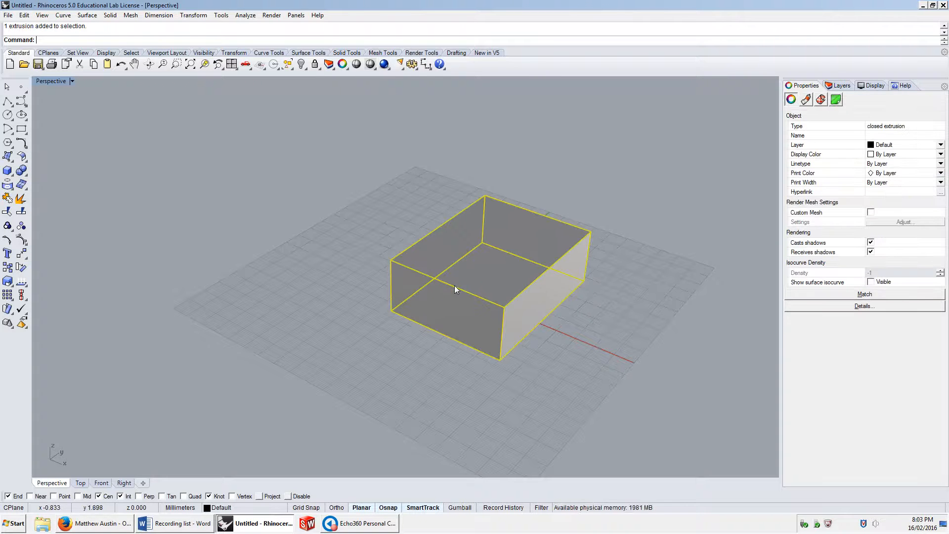
left_click_drag(455, 286, 214, 295)
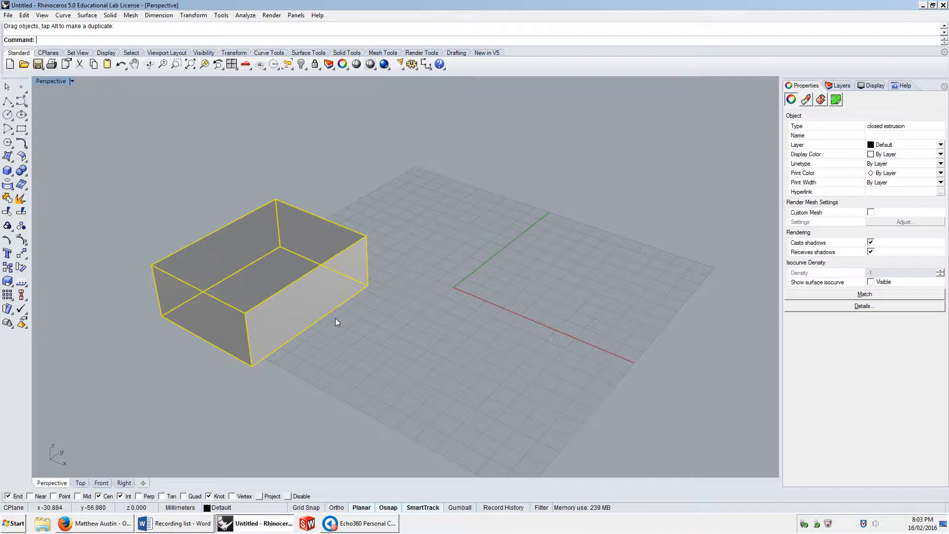
left_click_drag(178, 278, 366, 236)
scroll(366, 237, "up", 1)
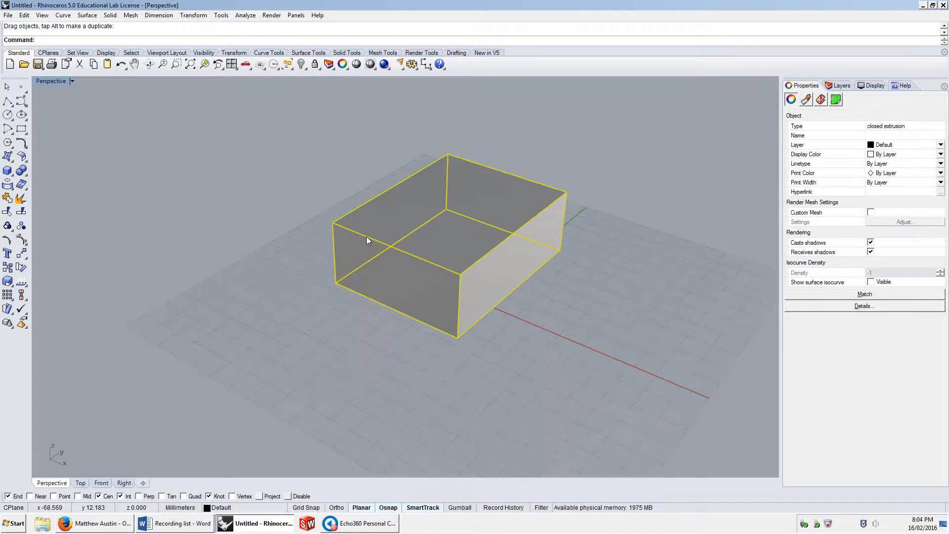
Reposition the box freehand on the grid plane so it sits just behind the origin, beside the green Y axis
scroll(367, 241, "up", 2)
scroll(366, 241, "down", 4)
mouse_move(367, 241)
right_mouse_down()
mouse_move(397, 283)
mouse_move(426, 280)
mouse_move(425, 271)
mouse_move(361, 250)
right_mouse_up()
left_click_drag(367, 231, 450, 179)
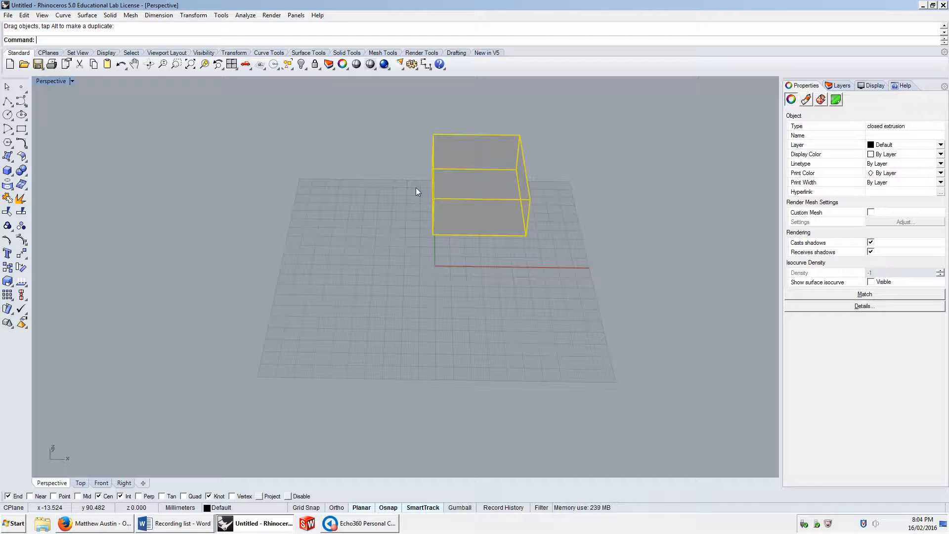
right_click_drag(399, 200, 485, 233)
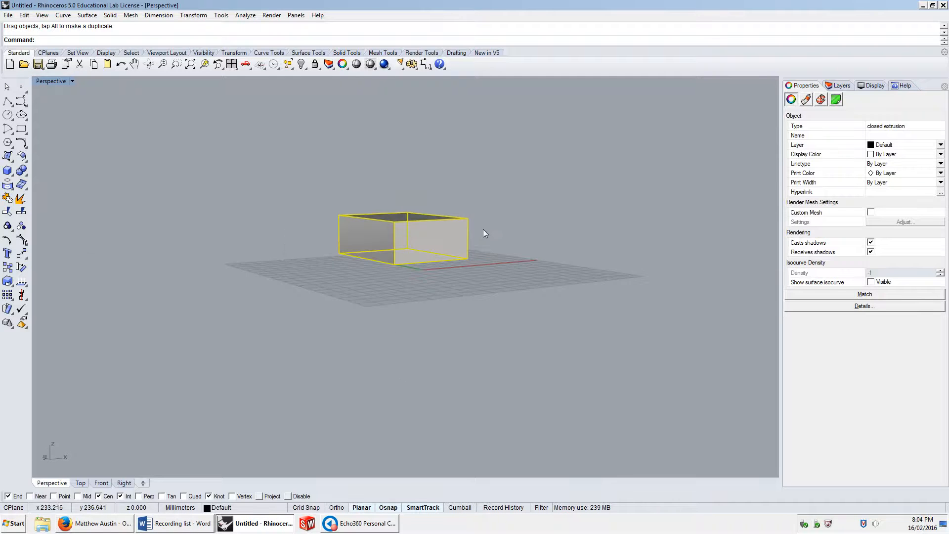
mouse_move(373, 265)
right_mouse_down()
mouse_move(415, 298)
mouse_move(360, 284)
mouse_move(441, 262)
mouse_move(387, 255)
right_mouse_up()
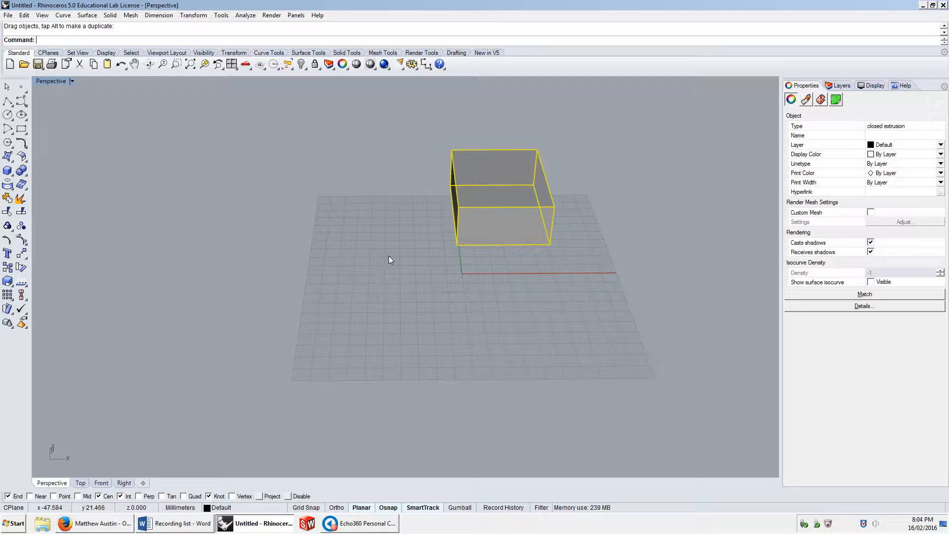
Use Move to shift the box exactly 100 mm in the positive Y direction, constrained with Ortho
type("Move")
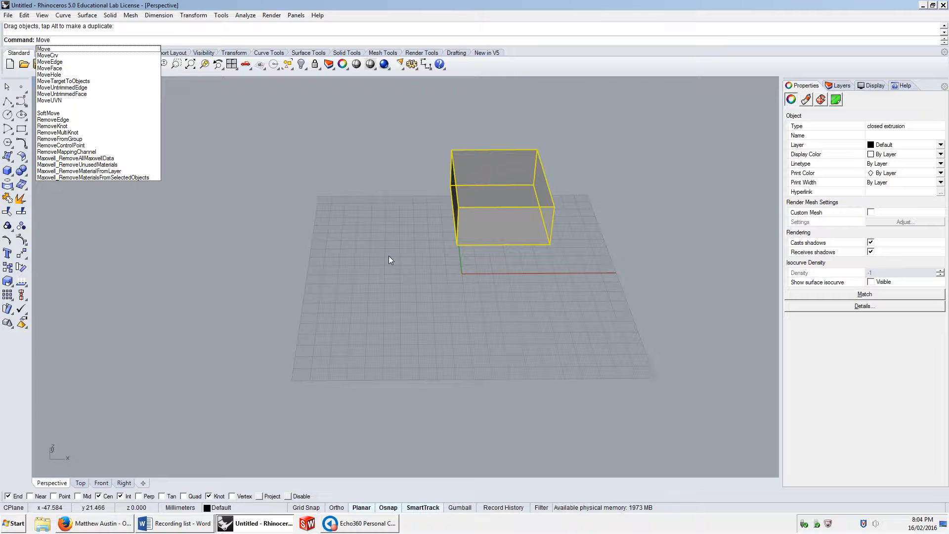
key("Return")
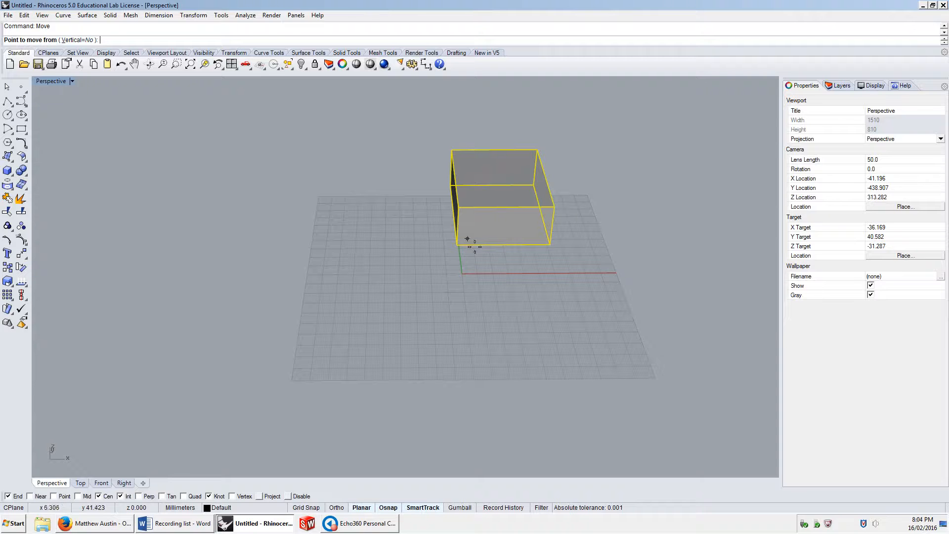
left_click(393, 327)
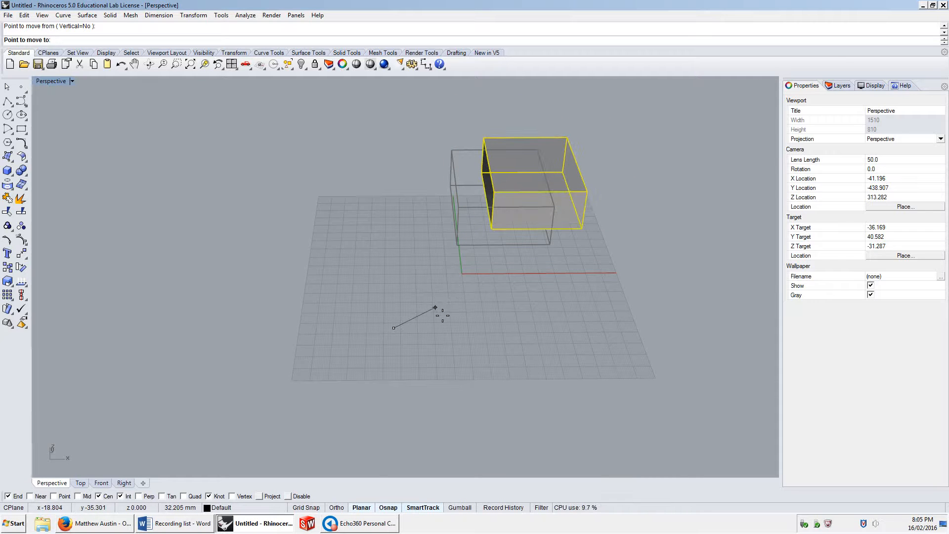
type("00")
key("Return")
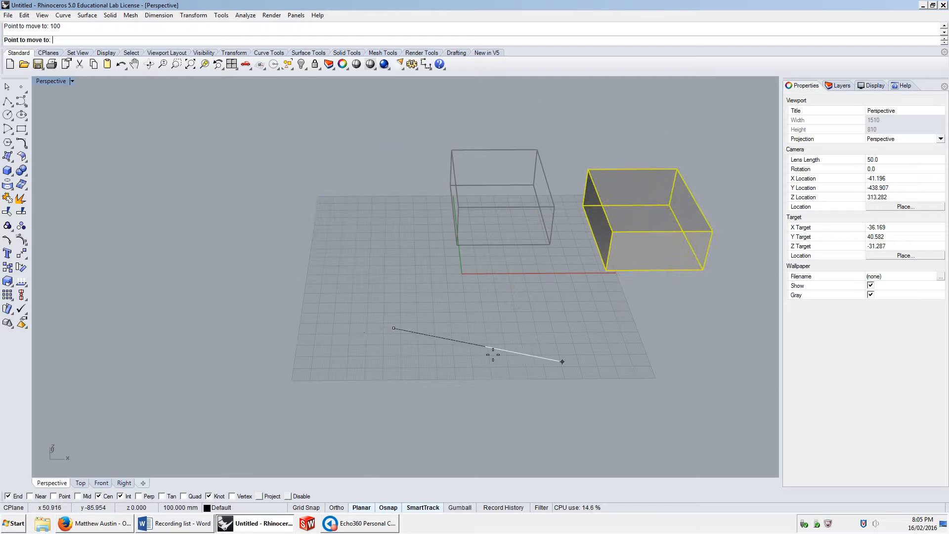
key("F8")
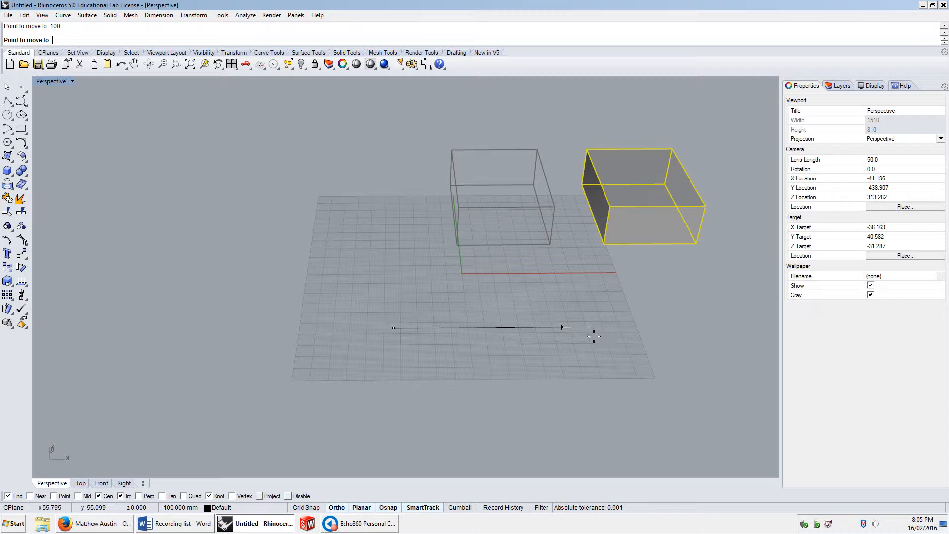
left_click(430, 318)
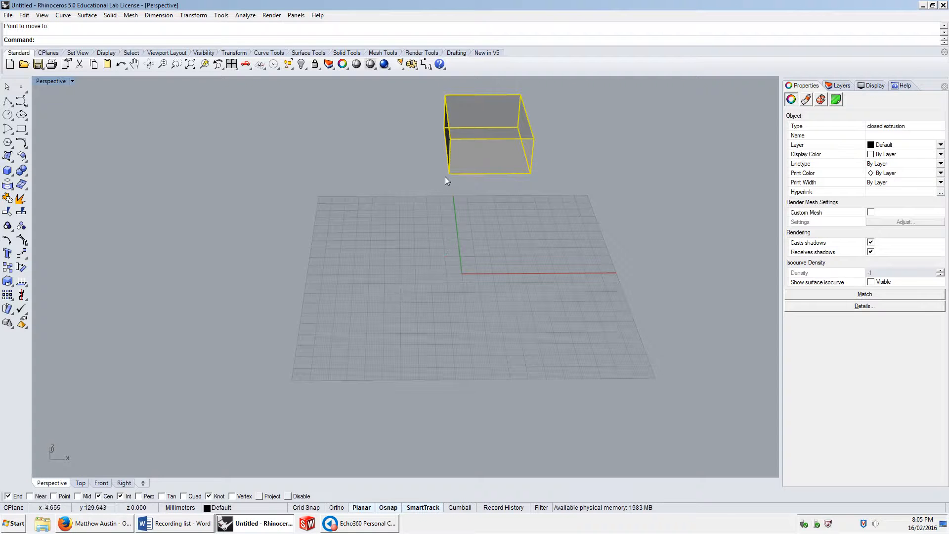
Move the box 5 mm in the positive X direction from a picked base point, constrained with Ortho
right_click_drag(463, 360, 367, 253)
scroll(475, 295, "down", 7)
scroll(472, 293, "down", 2)
scroll(437, 285, "up", 10)
right_click_drag(411, 277, 500, 290)
type("Move")
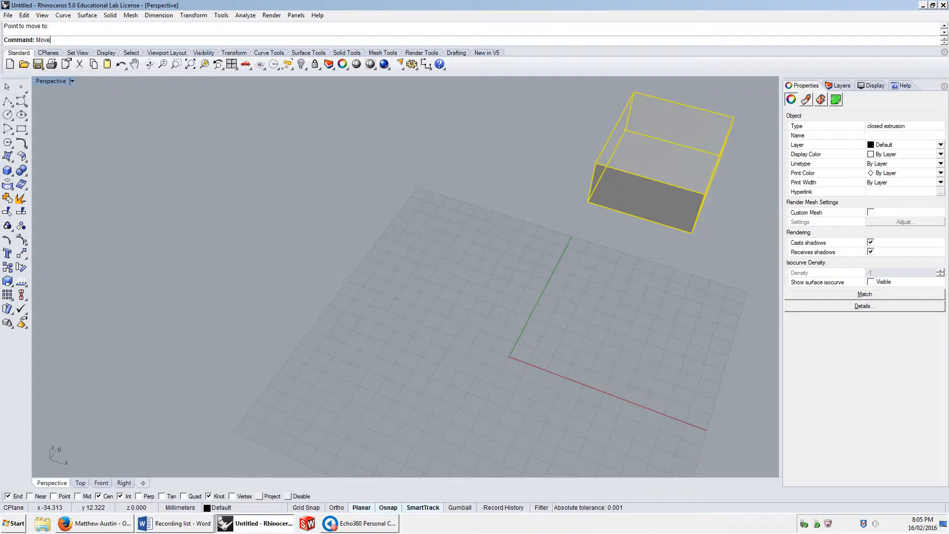
key("Return")
left_click(490, 251)
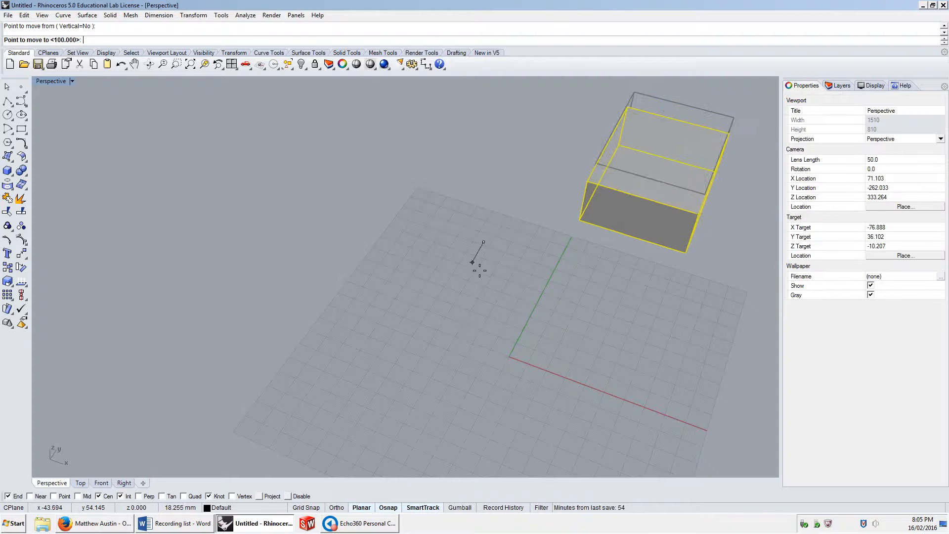
type("5")
key("Return")
key("F8")
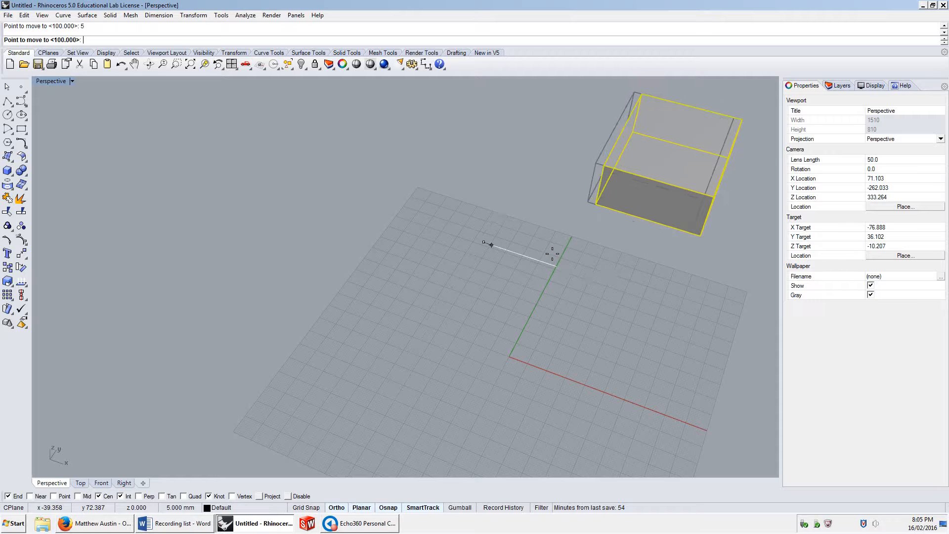
left_click(604, 264)
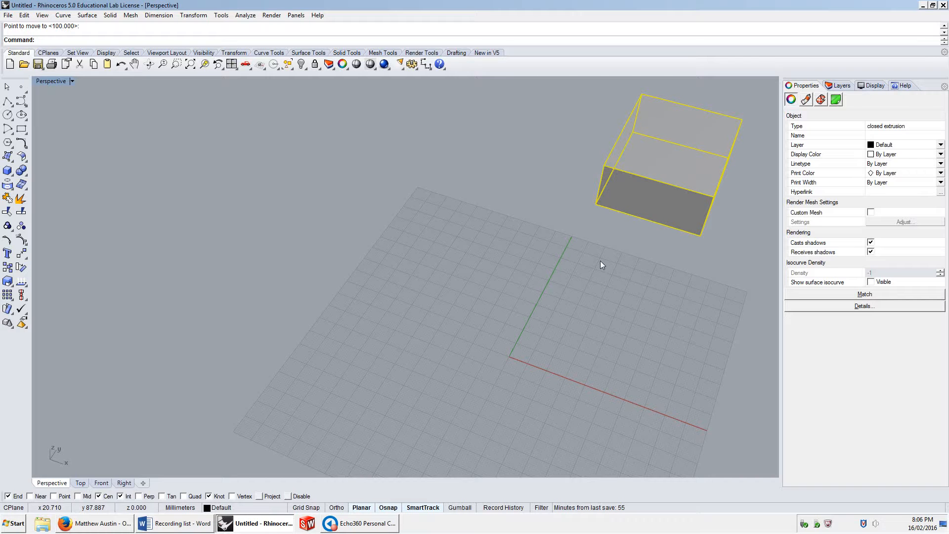
Move the box 100 mm straight up with Vertical set to Yes, and check its height above the grid
type("Move")
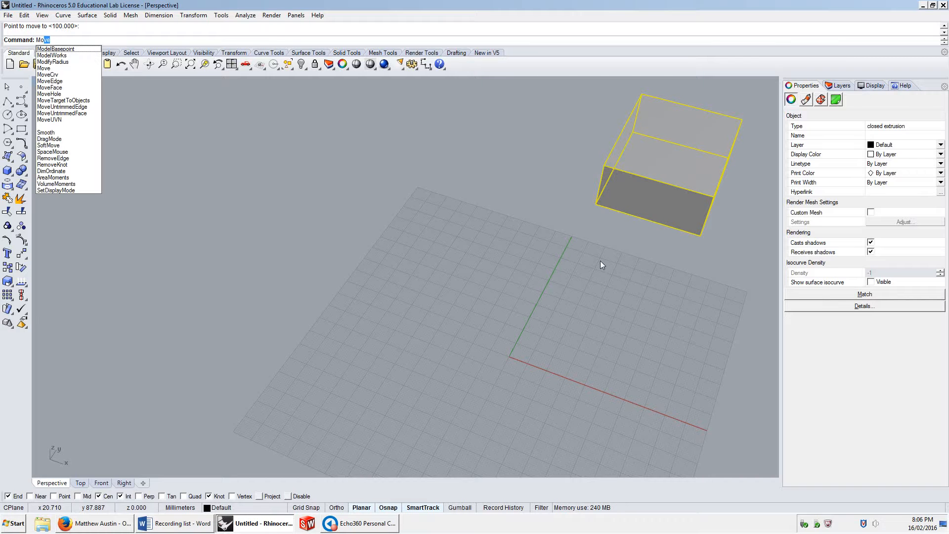
key("Return")
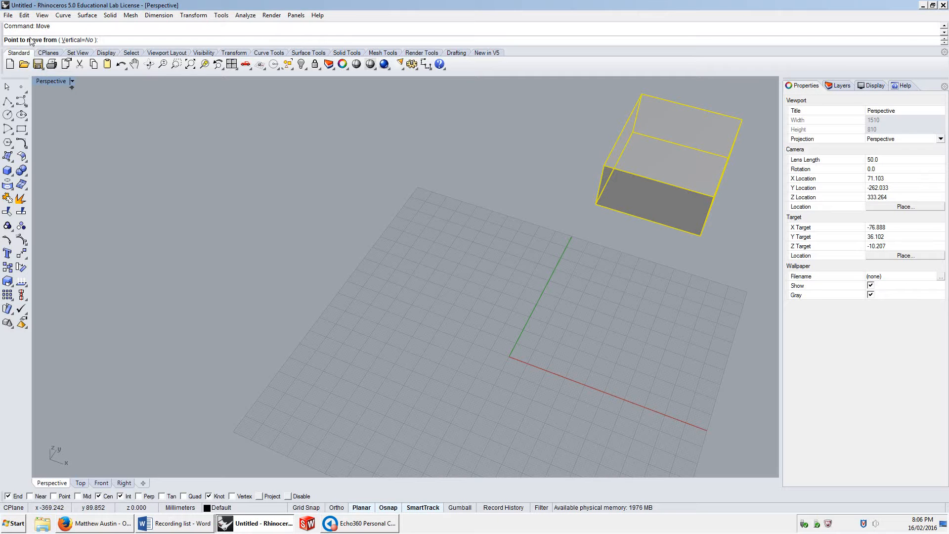
left_click(78, 40)
left_click(536, 284)
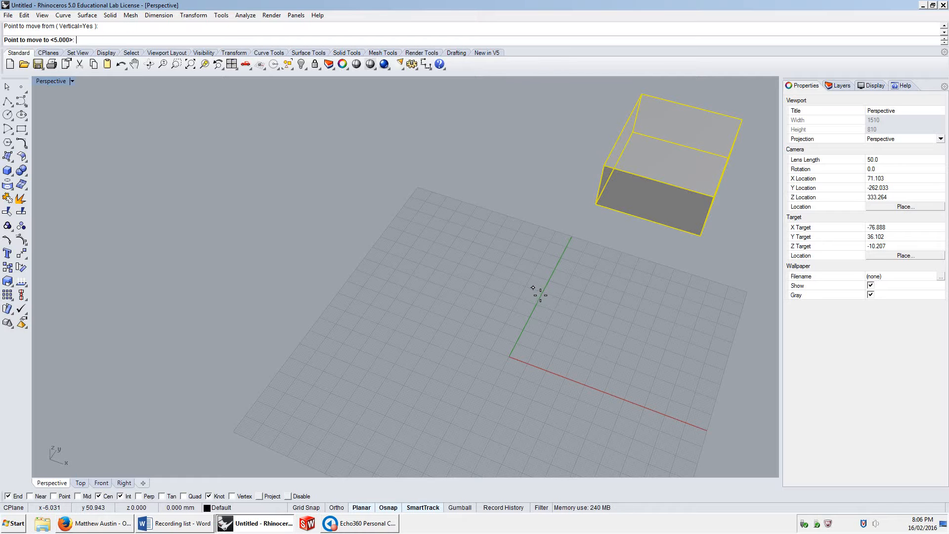
type("10")
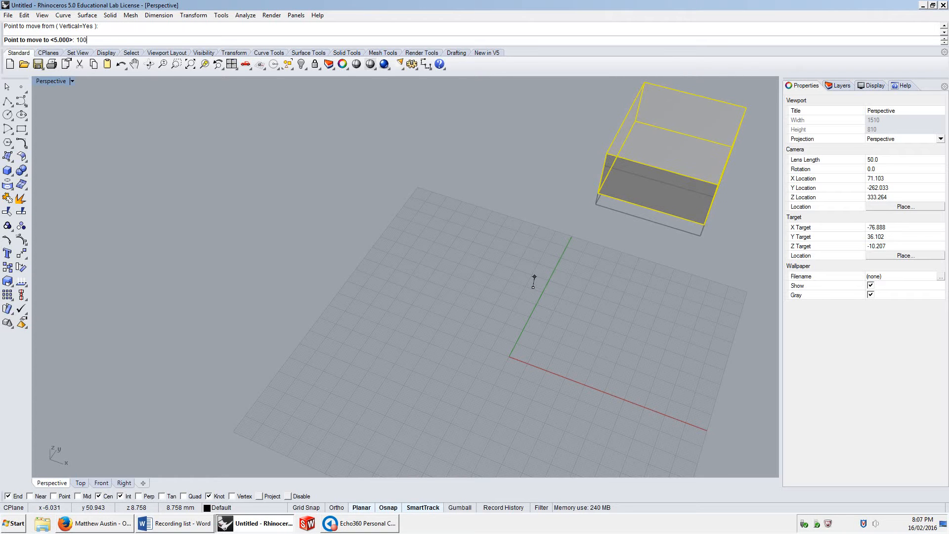
type("0")
key("Return")
scroll(533, 277, "down", 3)
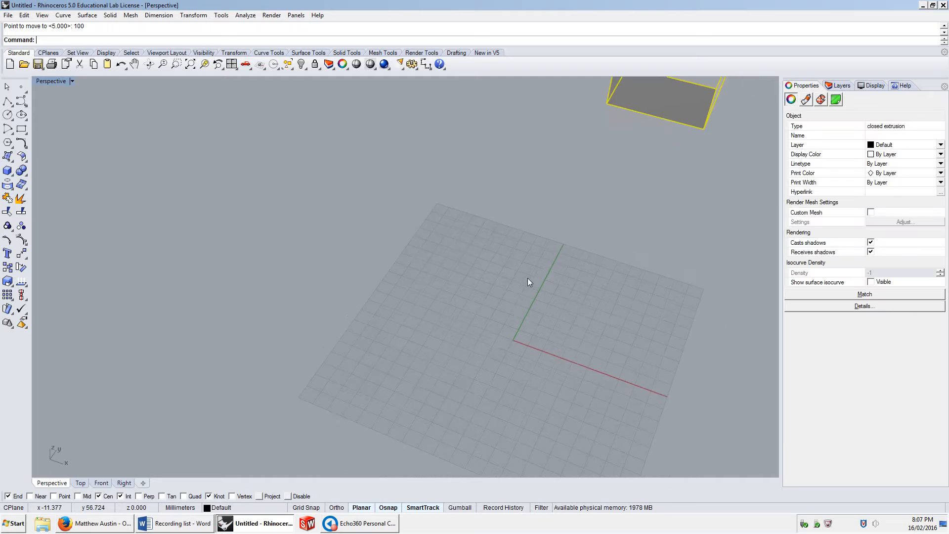
right_click_drag(527, 278, 579, 141)
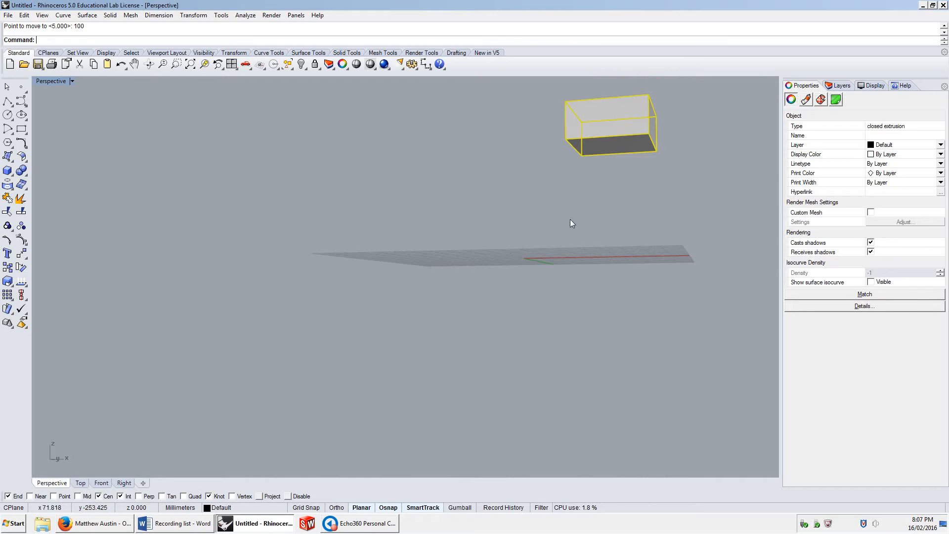
right_click_drag(415, 213, 542, 292)
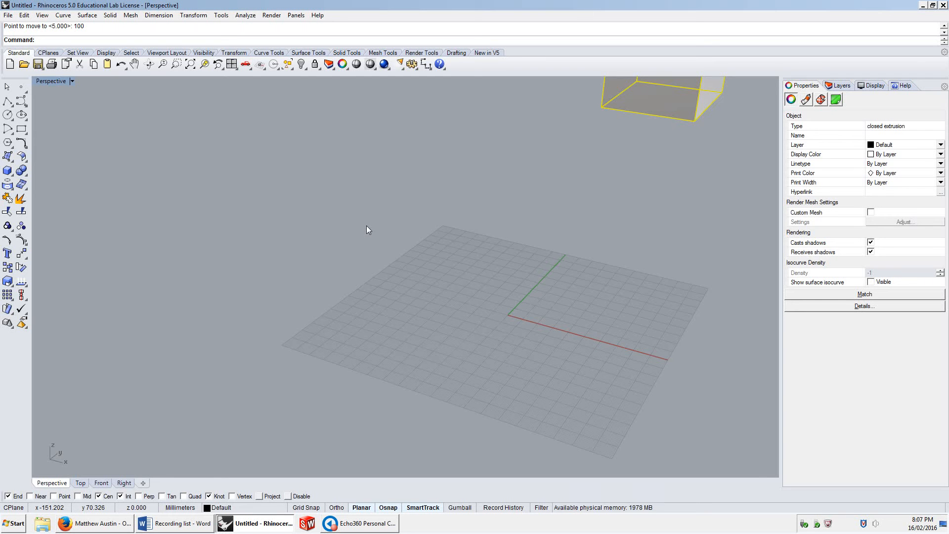
left_click(361, 523)
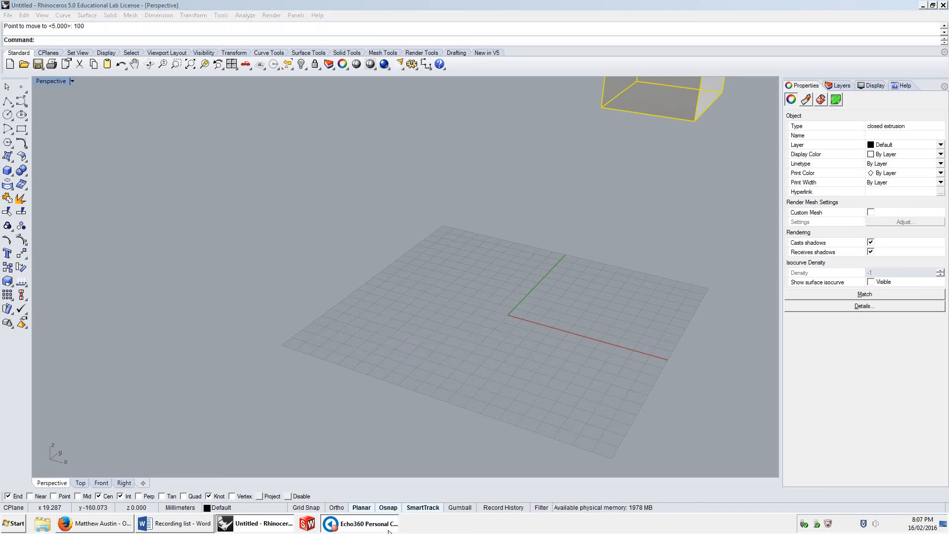